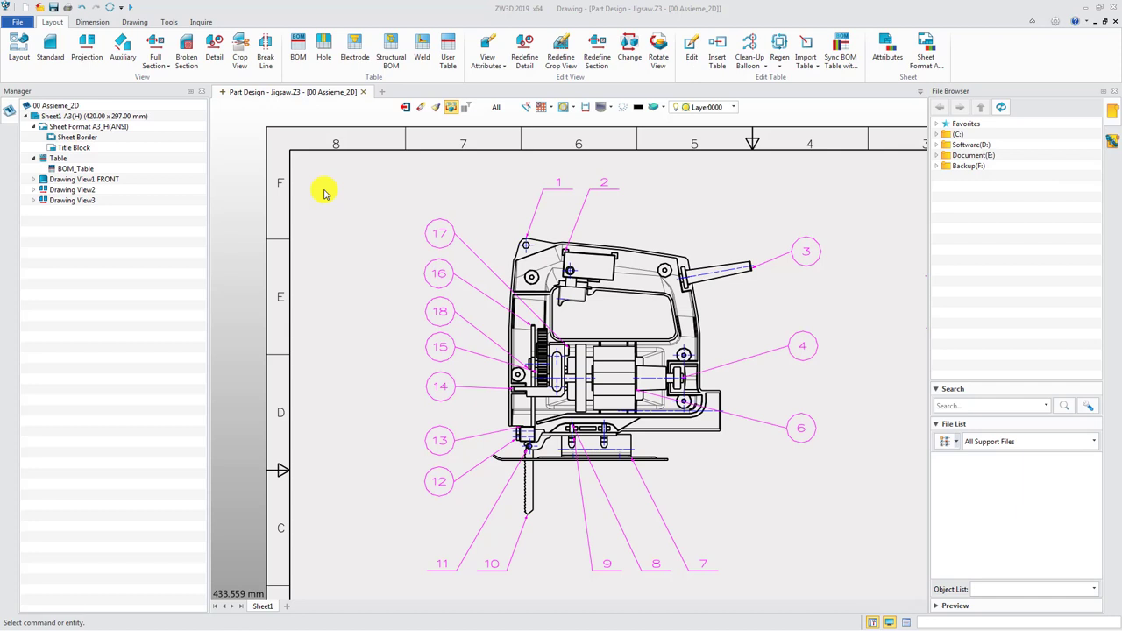
Step: Stack a new balloon 5 beside balloon 4 using Dimension > Stack Balloons with balloon 4 as Main
click(92, 22)
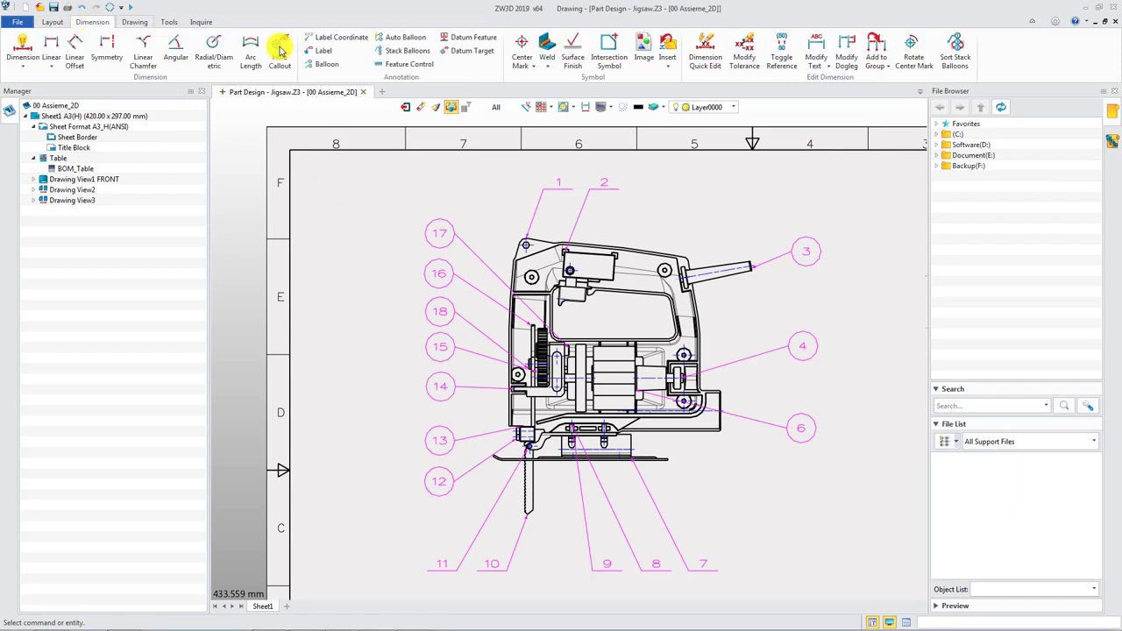
click(405, 50)
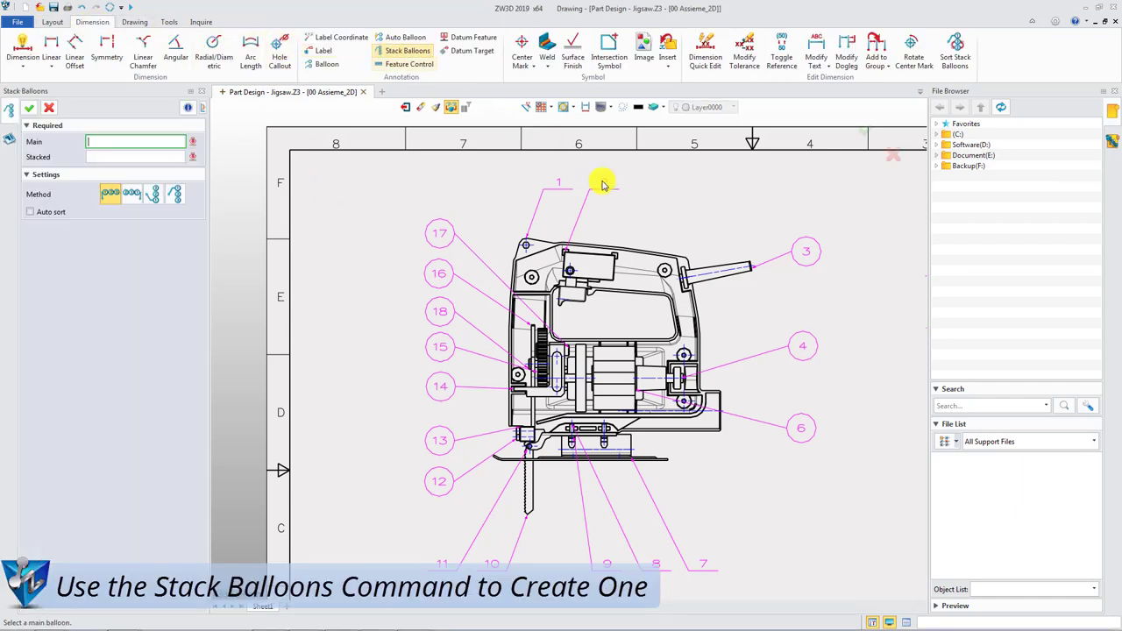
click(801, 345)
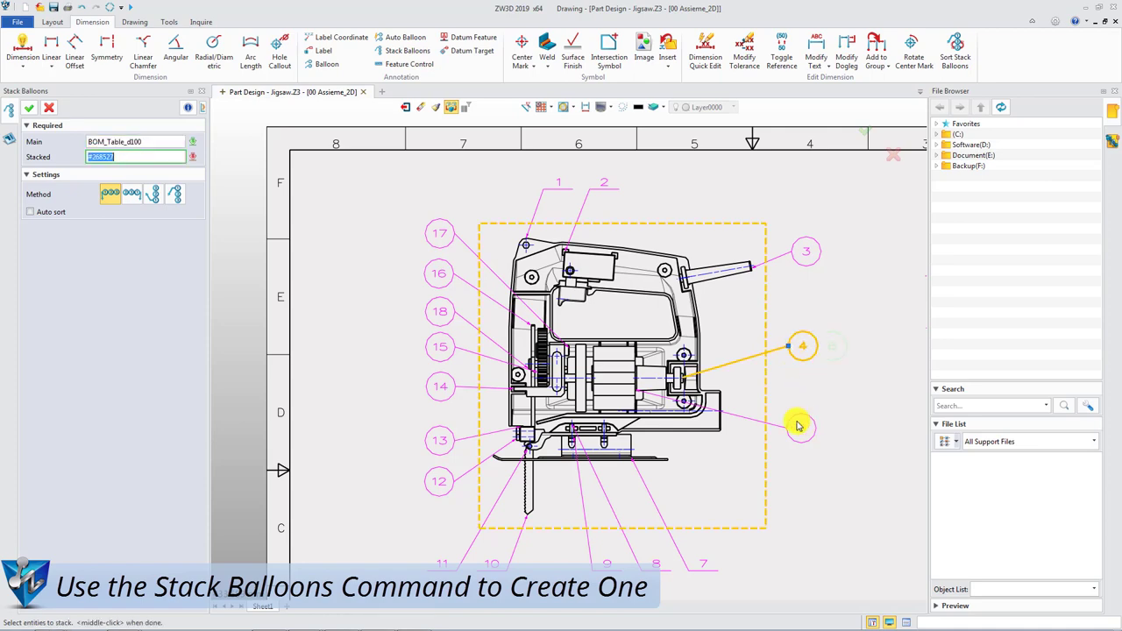
scroll(772, 419, up, 2)
scroll(771, 419, up, 2)
scroll(736, 386, up, 1)
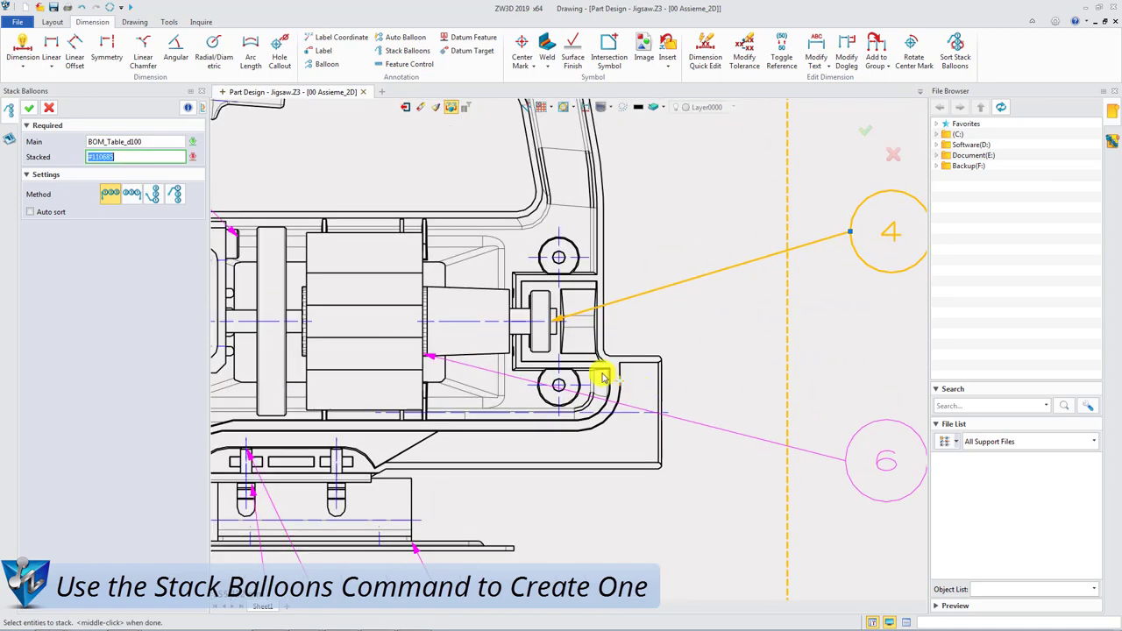
click(555, 337)
scroll(556, 337, down, 2)
scroll(613, 331, down, 1)
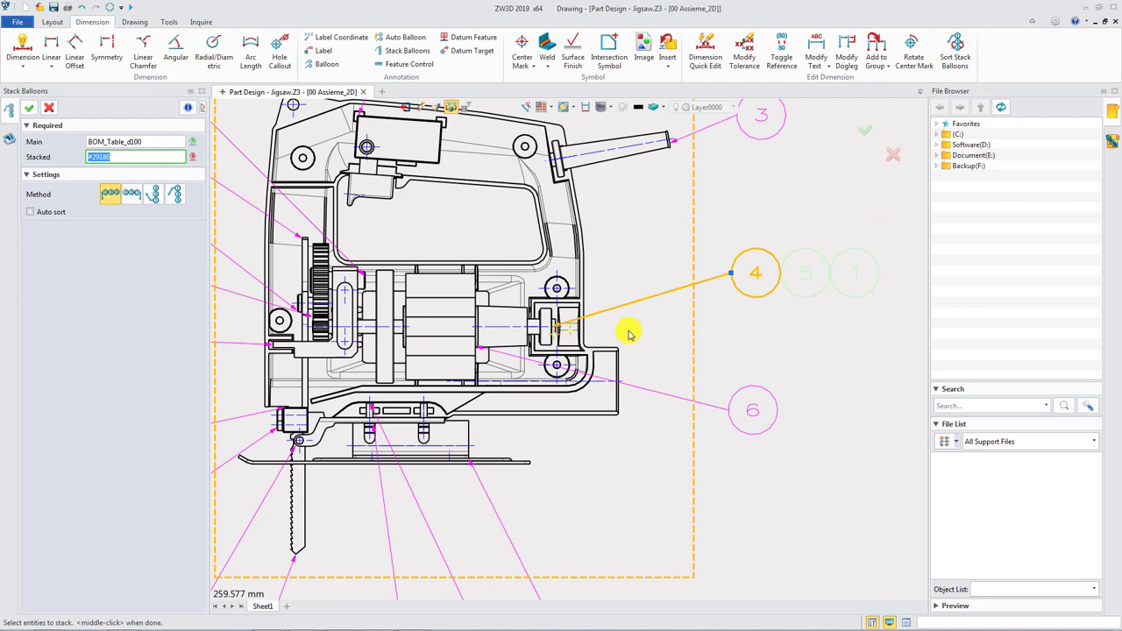
scroll(698, 324, up, 1)
scroll(697, 325, down, 1)
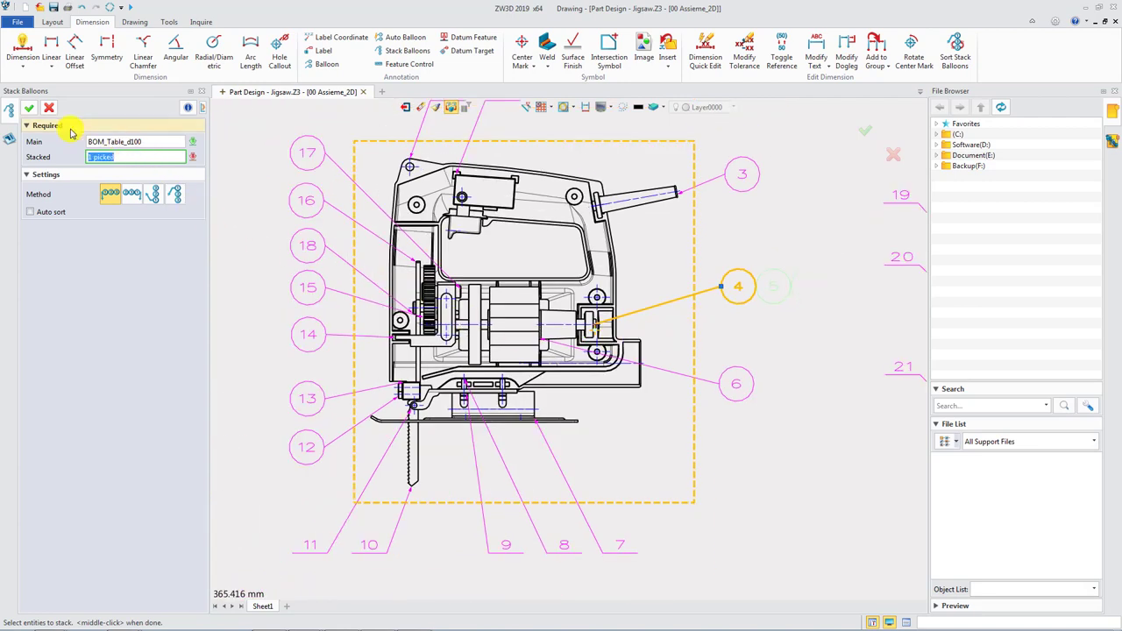
click(33, 111)
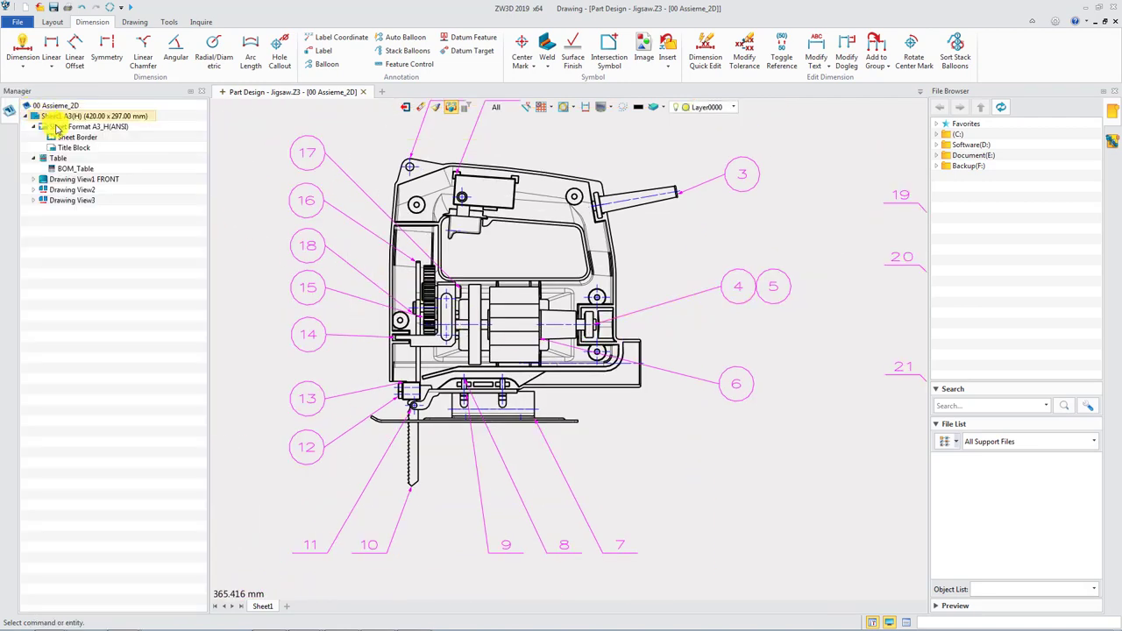
Step: Stack balloons 8 and 9 with balloon 7 using Auto sort so the group reads 7, 8, 9
click(491, 553)
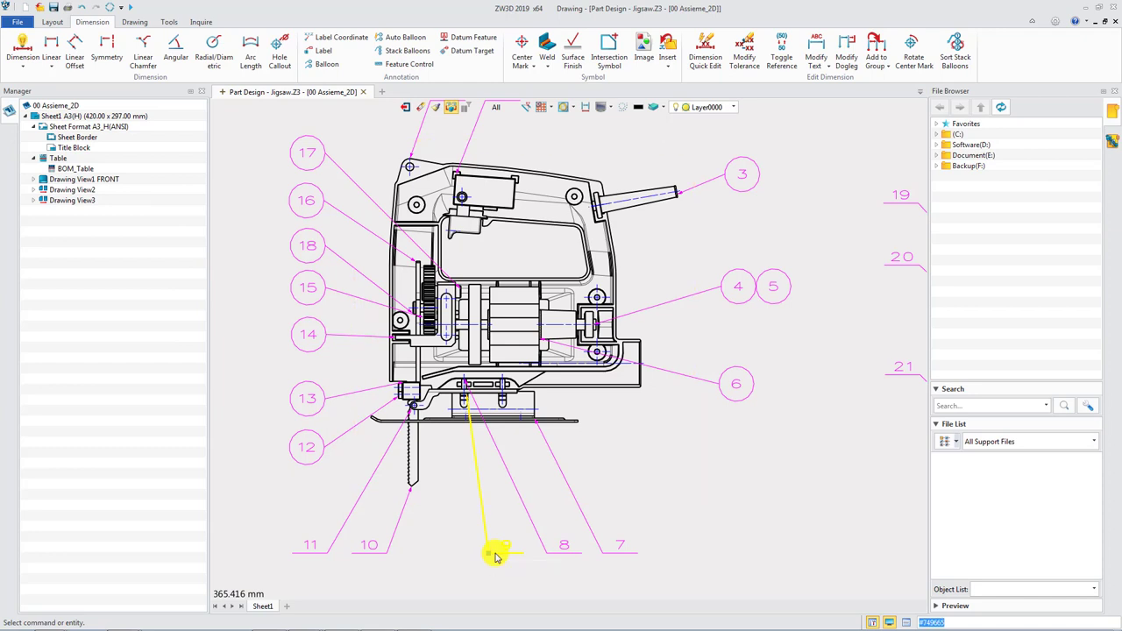
right_click(497, 554)
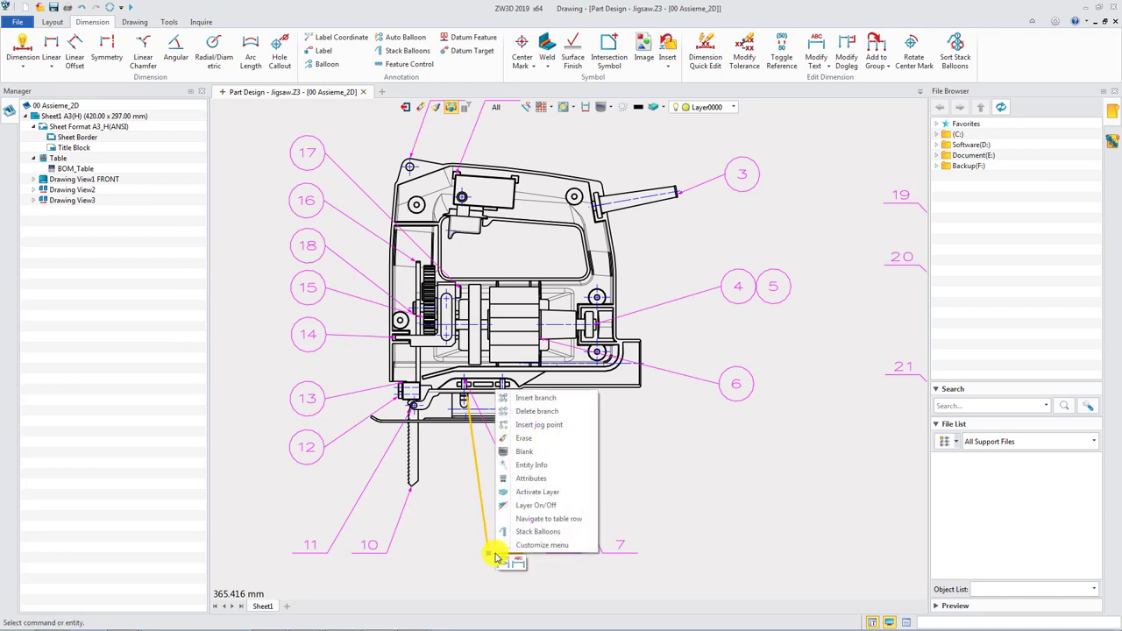
click(537, 531)
click(561, 547)
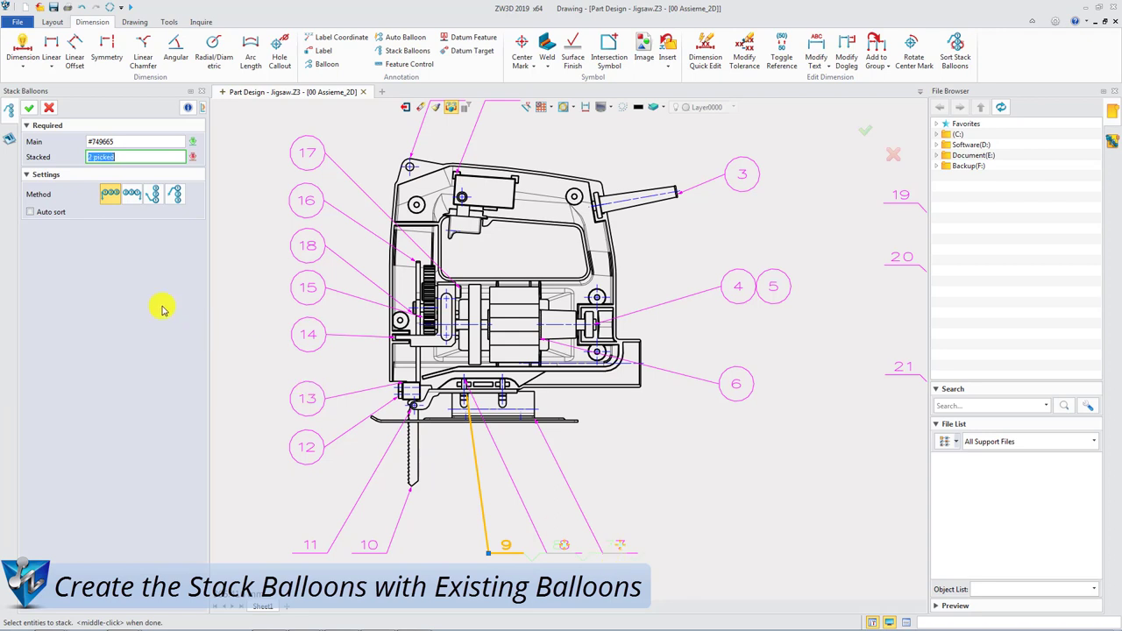
click(32, 213)
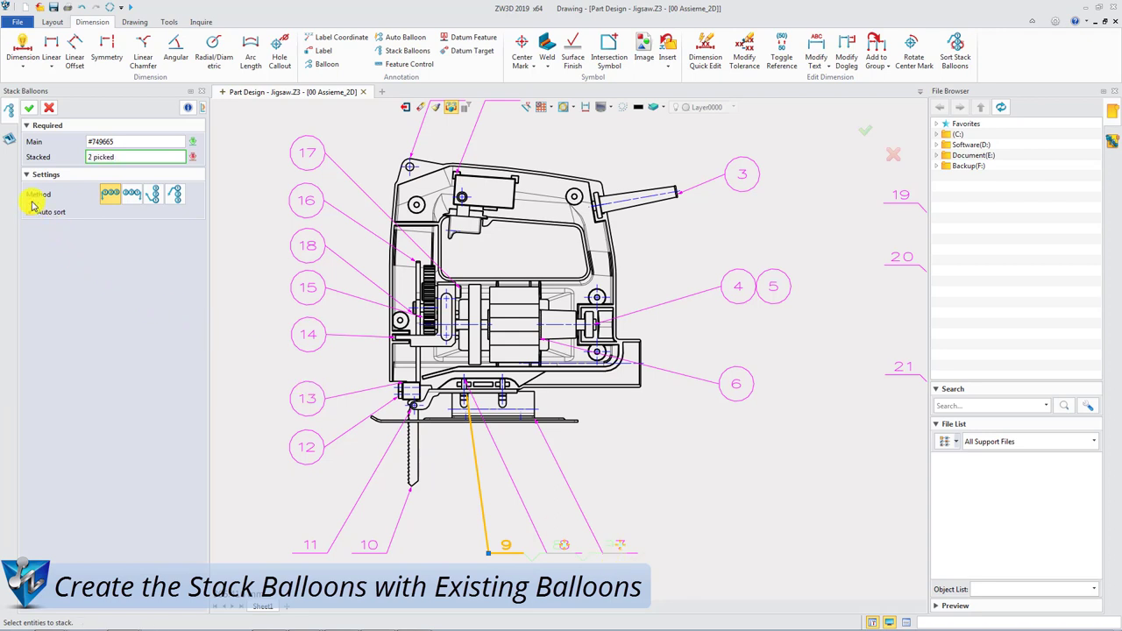
click(31, 110)
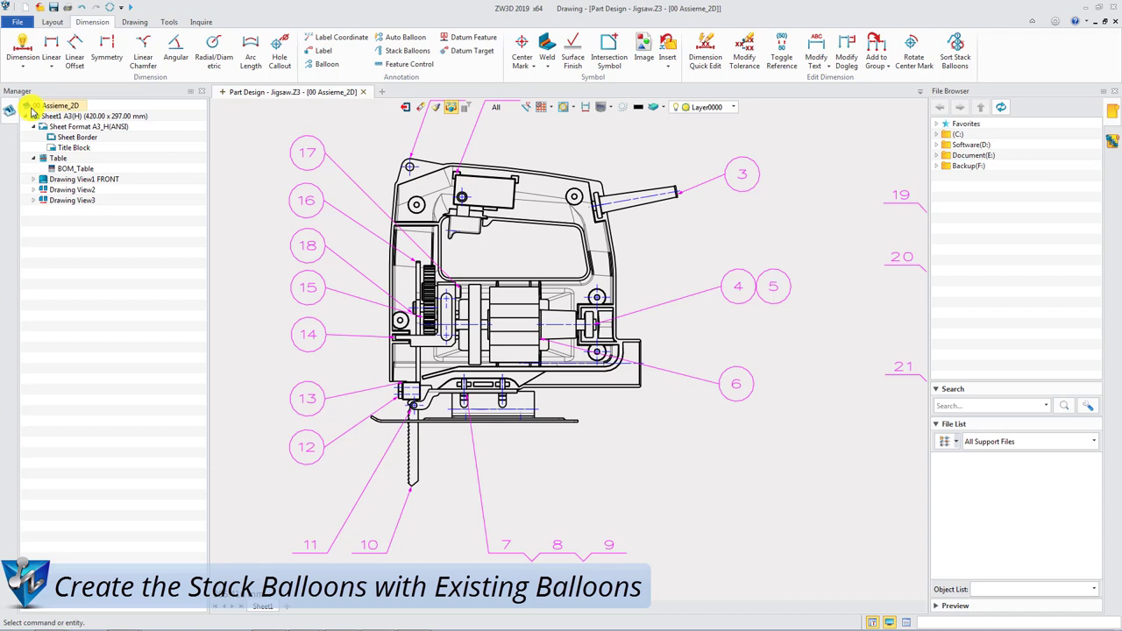
Step: Stack balloon 16 under balloon 17 with the vertical-down method, forming a column
right_click(298, 167)
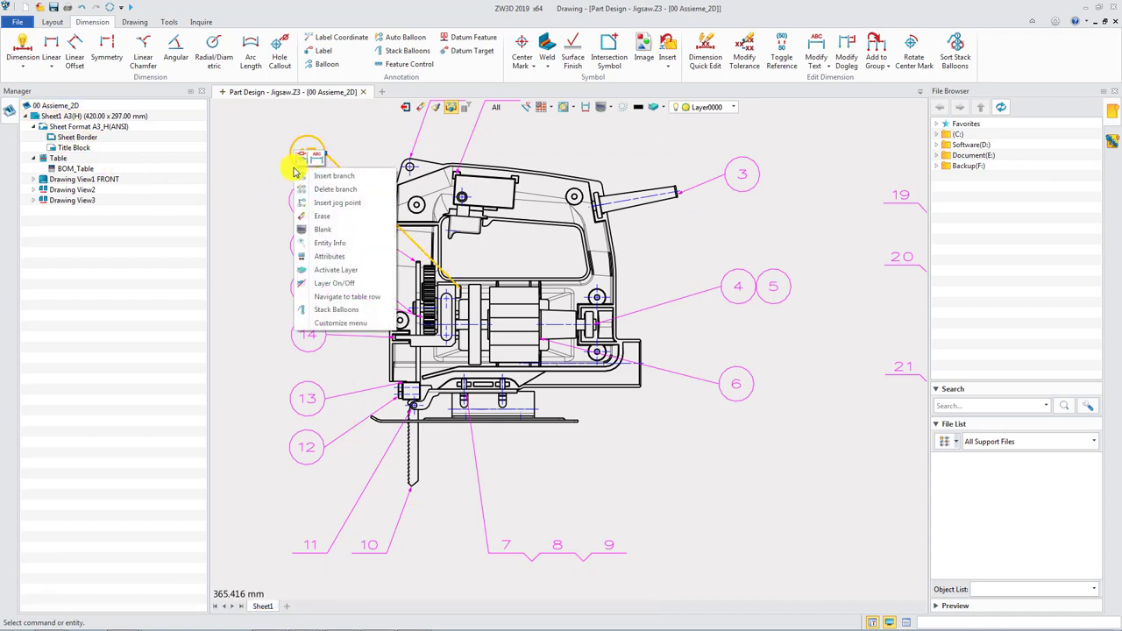
click(343, 310)
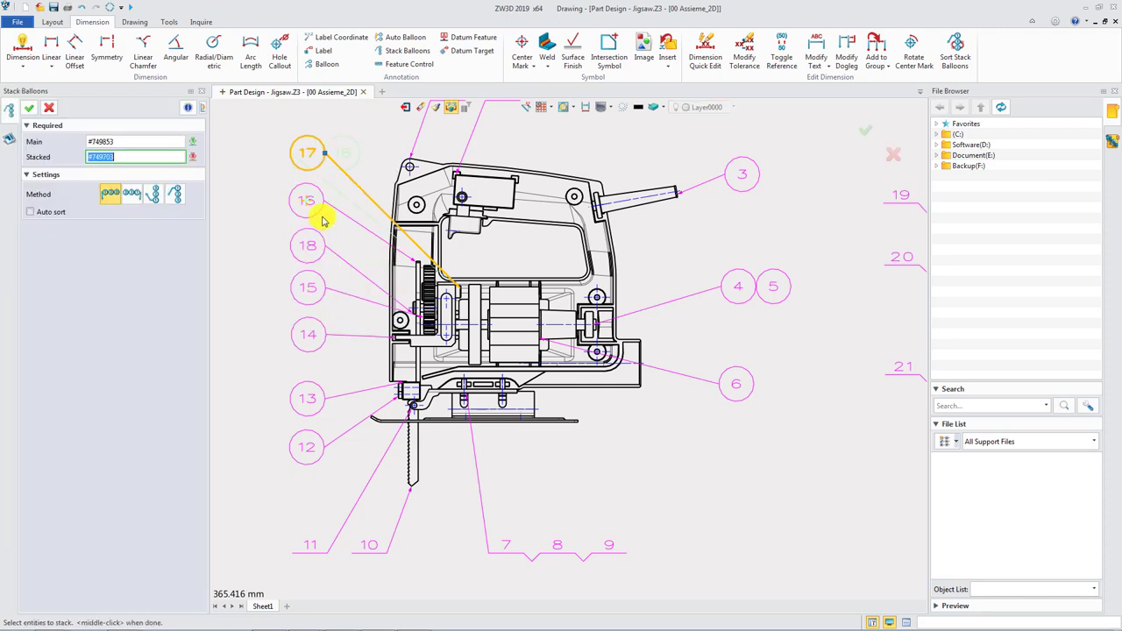
click(175, 195)
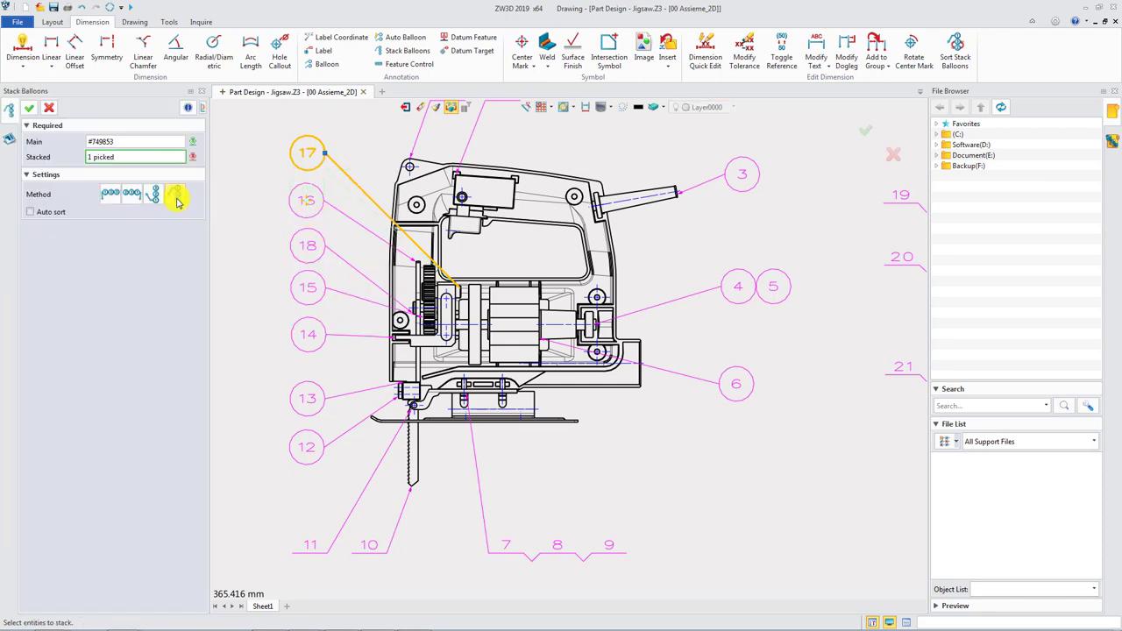
click(29, 111)
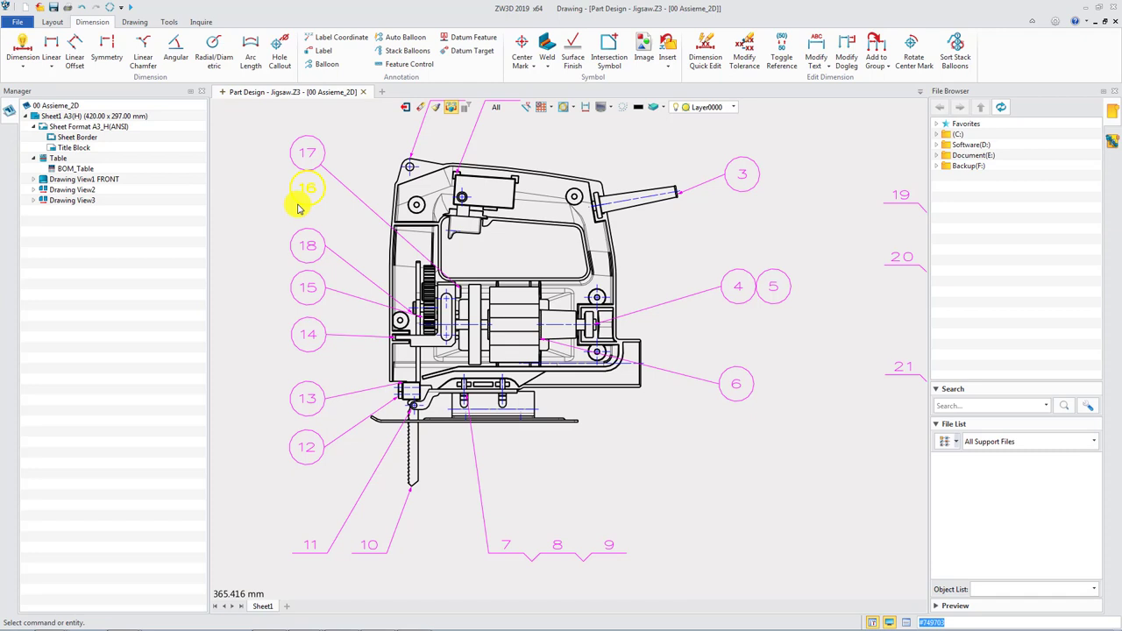
Step: Add balloon 18 to the 17-16 column via Add to Group, giving 17, 16, 18
right_click(301, 207)
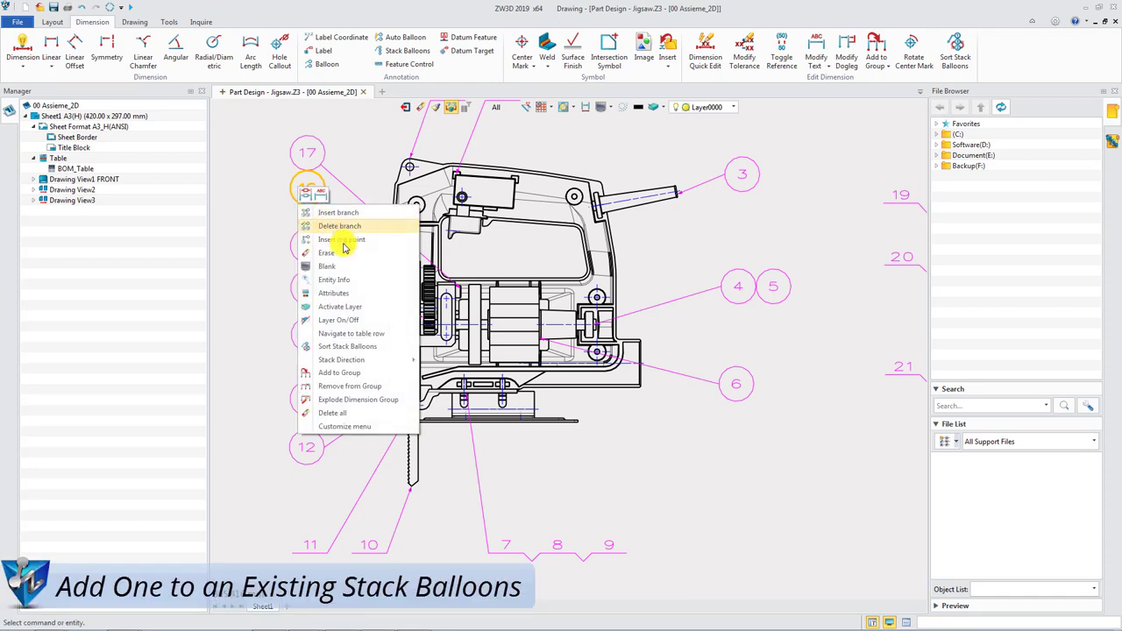
click(339, 373)
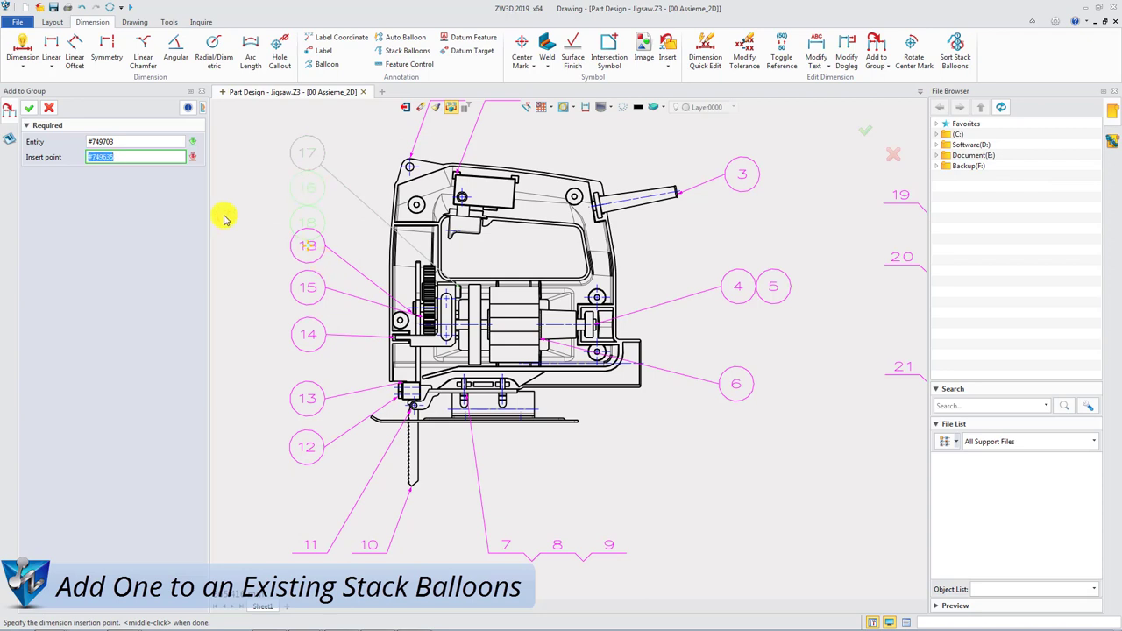
click(31, 109)
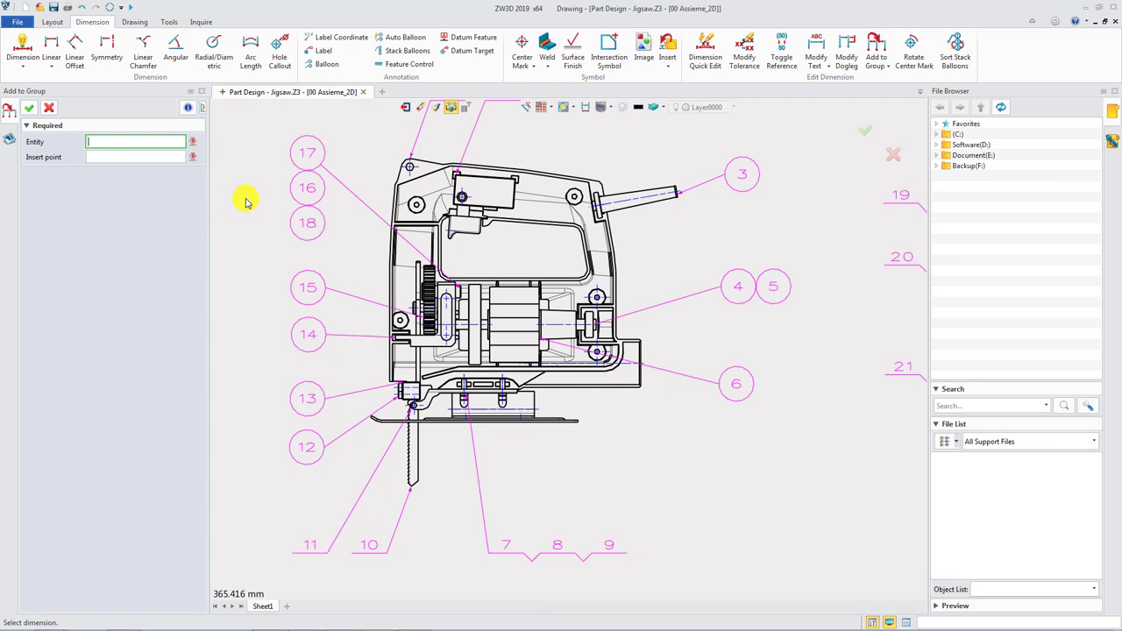
key(Escape)
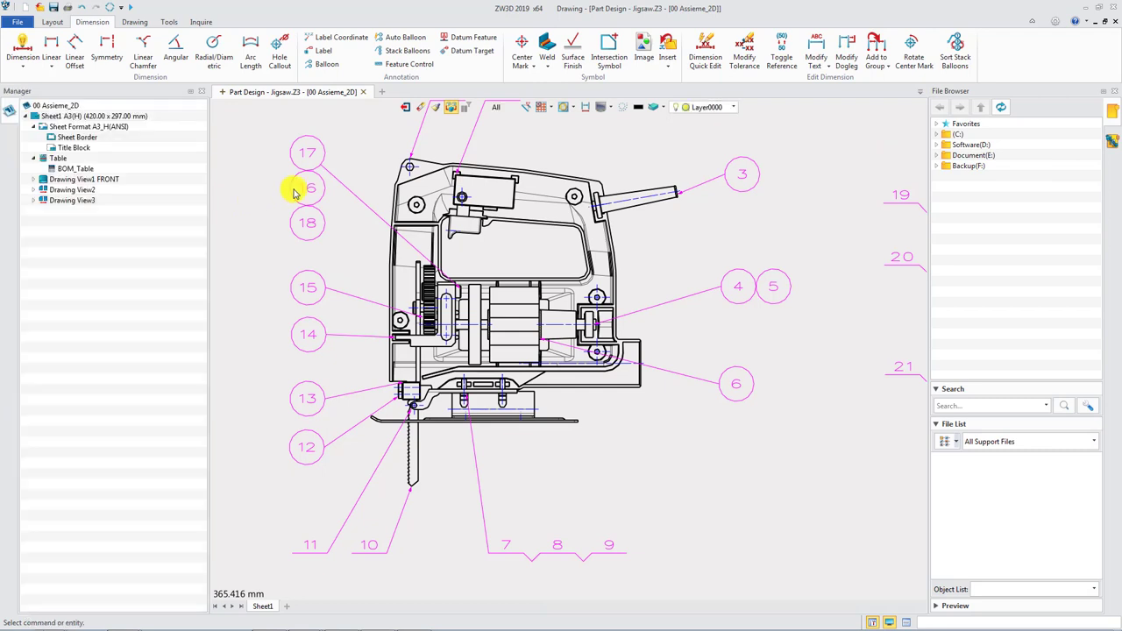
Step: Re-sort the stack with Sort Stack Balloons, moving 16 to the top so it reads 16, 17, 18
right_click(298, 191)
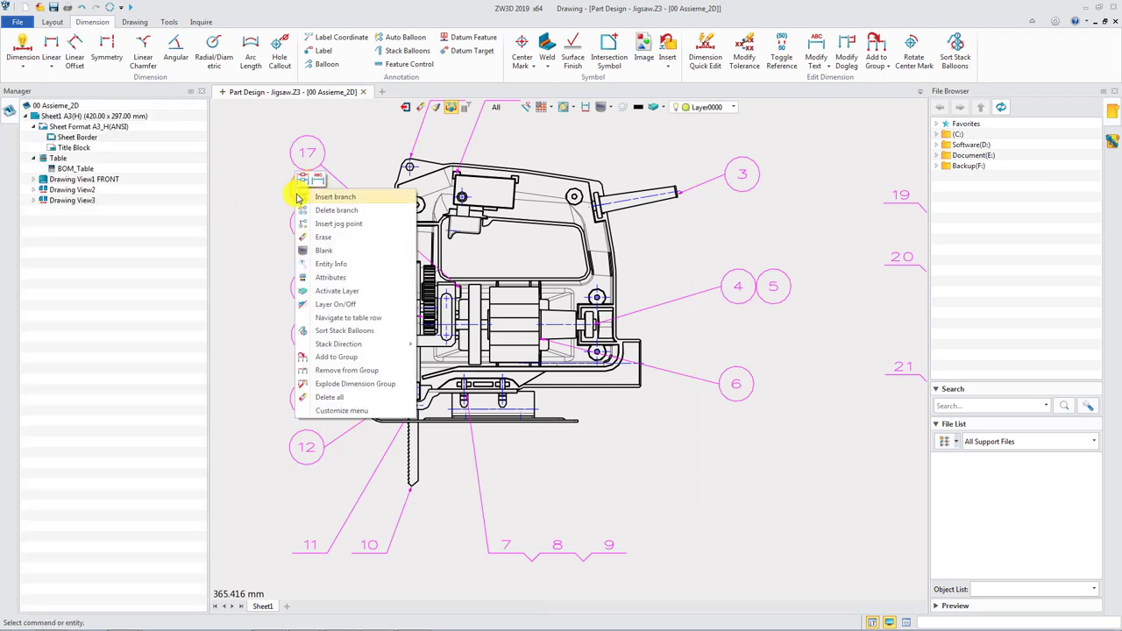
click(348, 331)
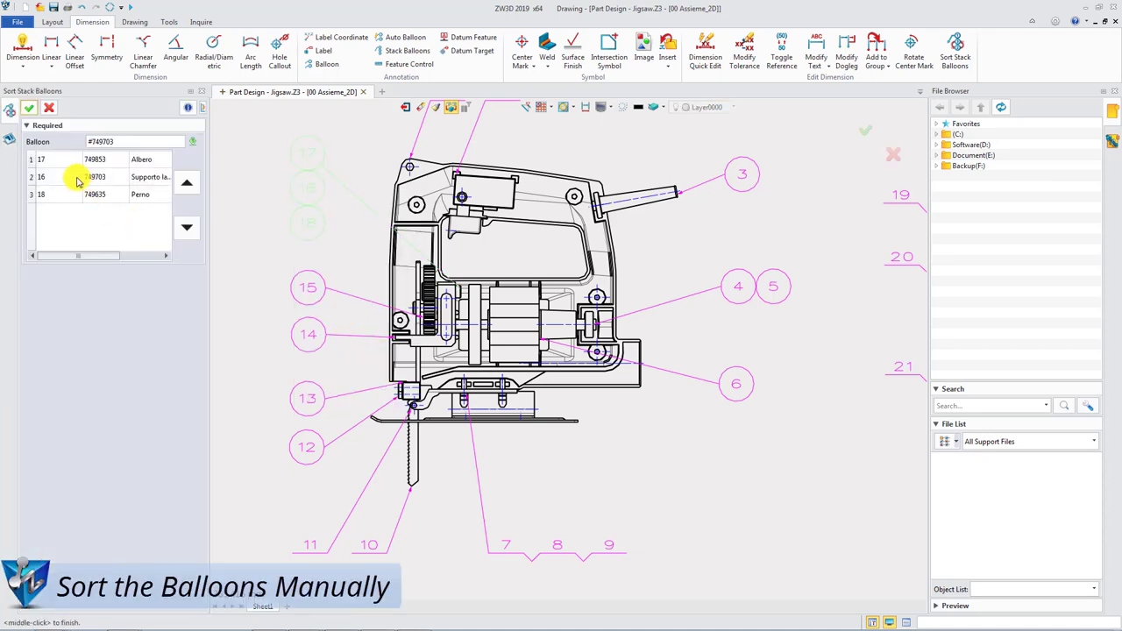
click(77, 177)
click(186, 183)
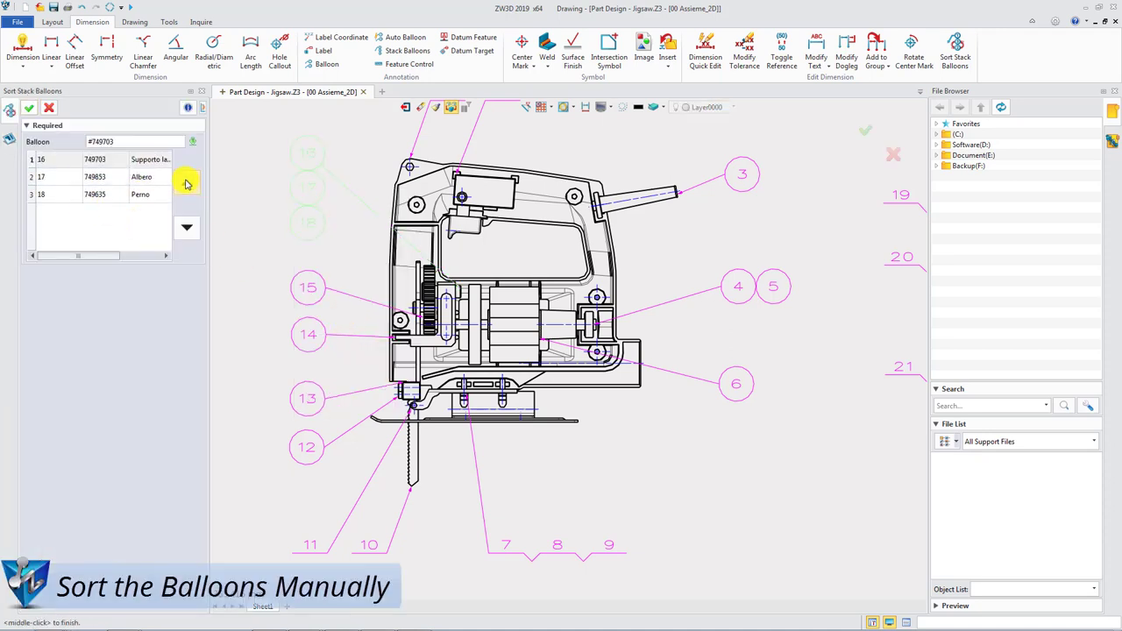
click(31, 112)
Step: Set the stack direction to Stack Left so the balloons read 18, 17, 16 horizontally
middle_drag(276, 217, 333, 249)
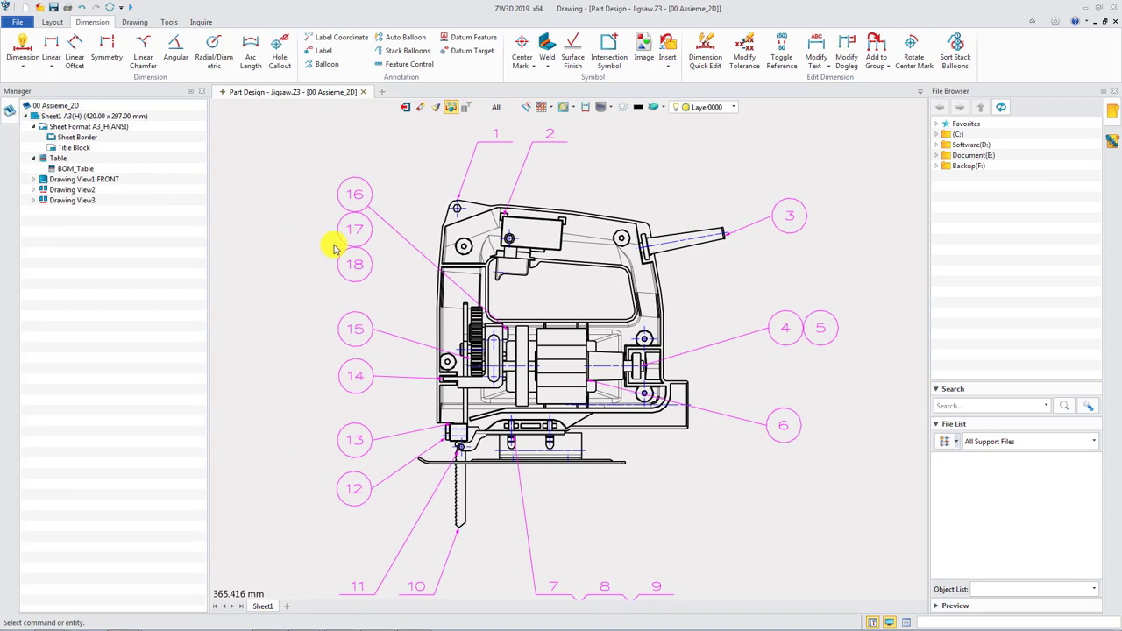
right_click(354, 229)
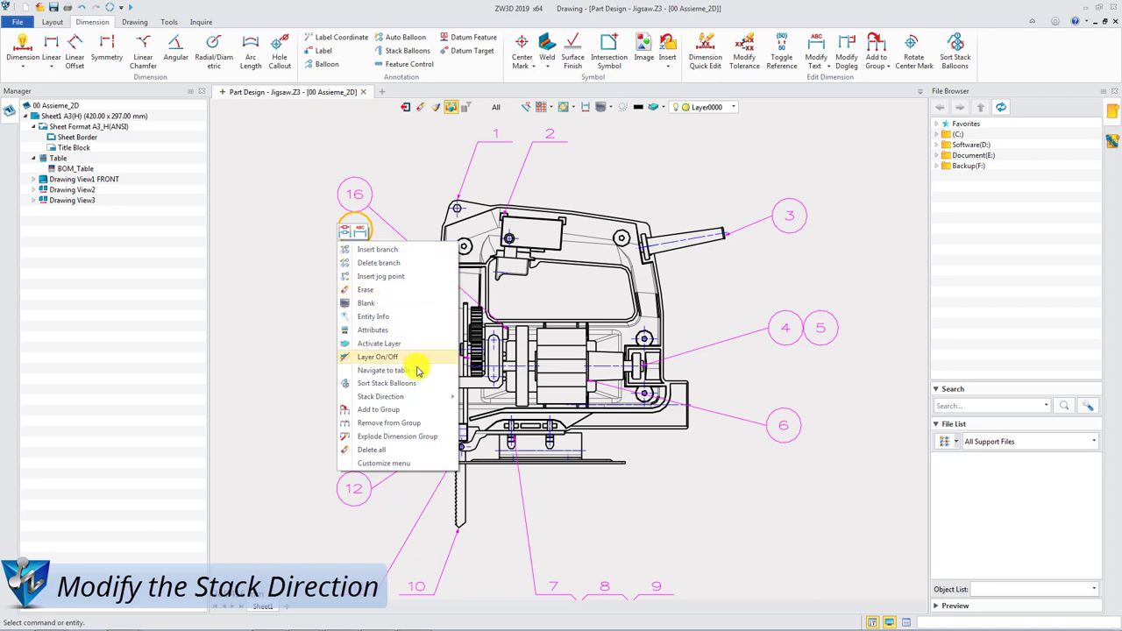
mouse_move(381, 396)
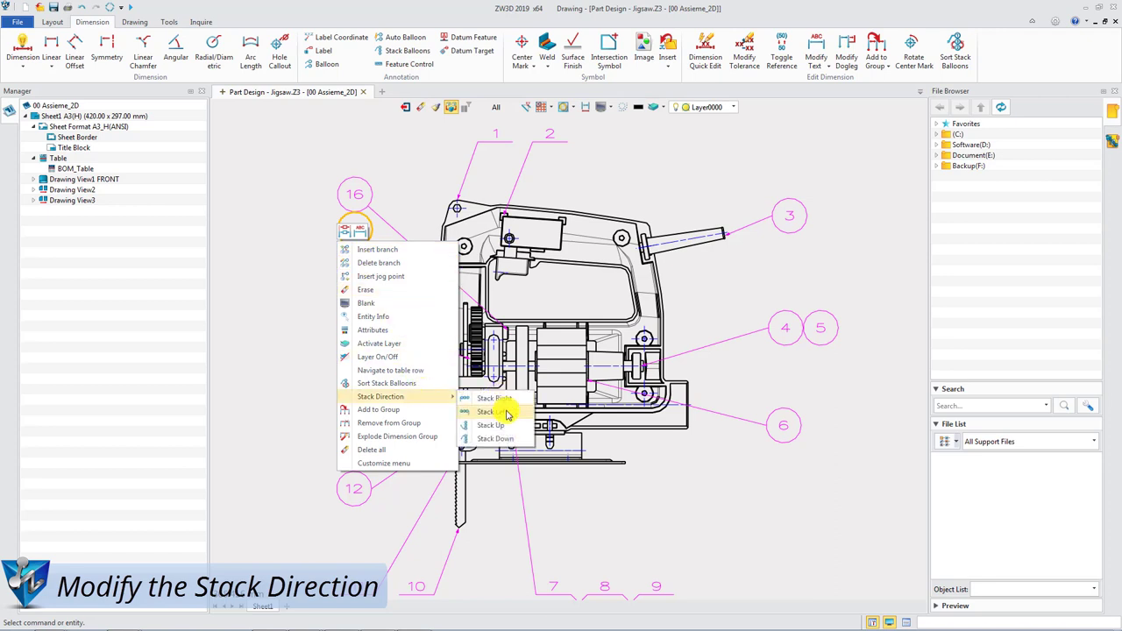
click(507, 412)
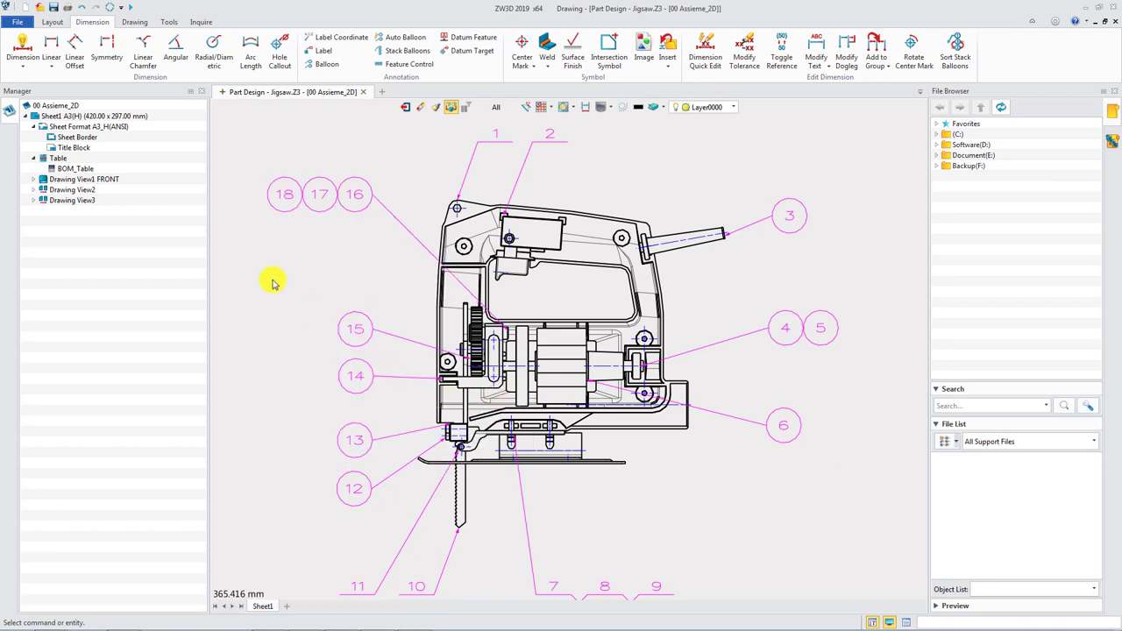
Step: Set balloon 18's attributes to Square type with red outline and red number text
right_click(285, 193)
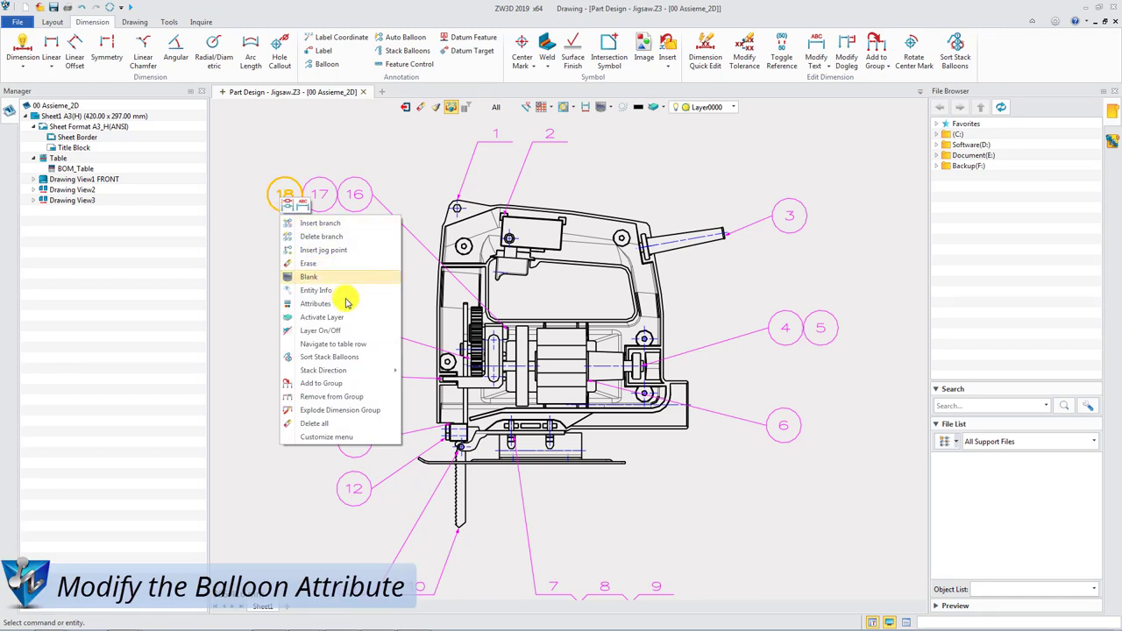
click(316, 303)
click(899, 191)
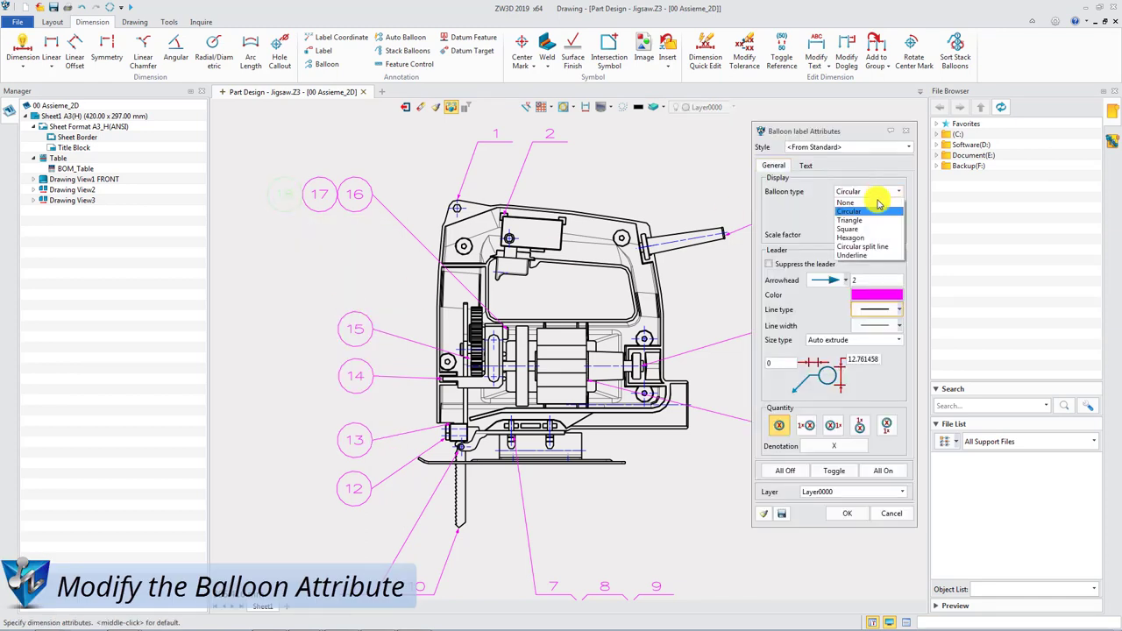
click(849, 229)
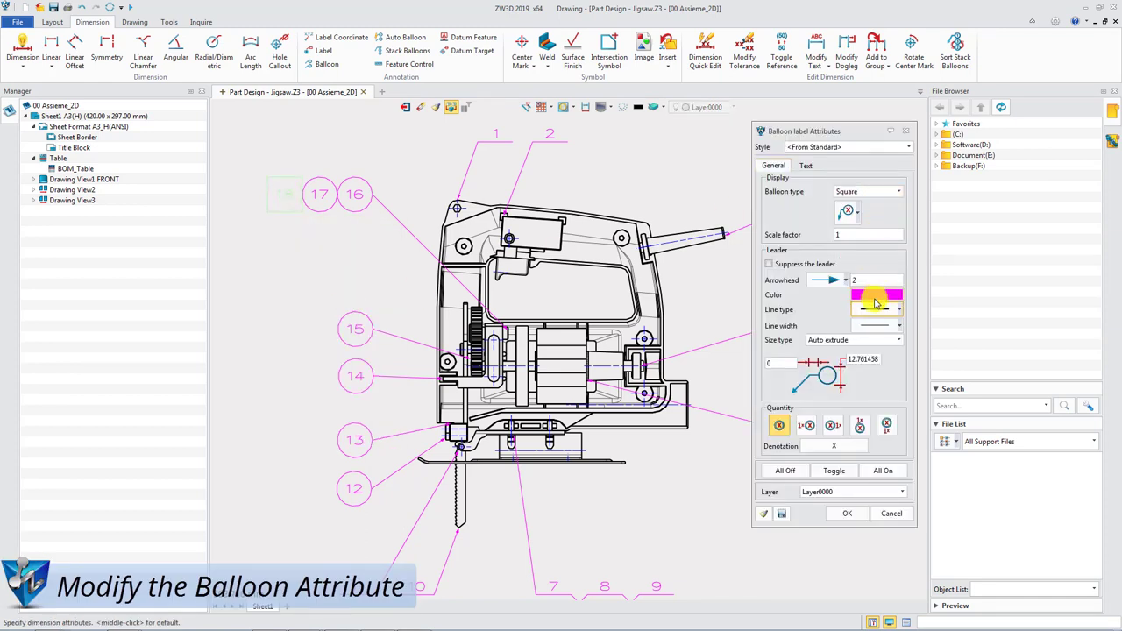
click(876, 295)
click(888, 317)
click(806, 165)
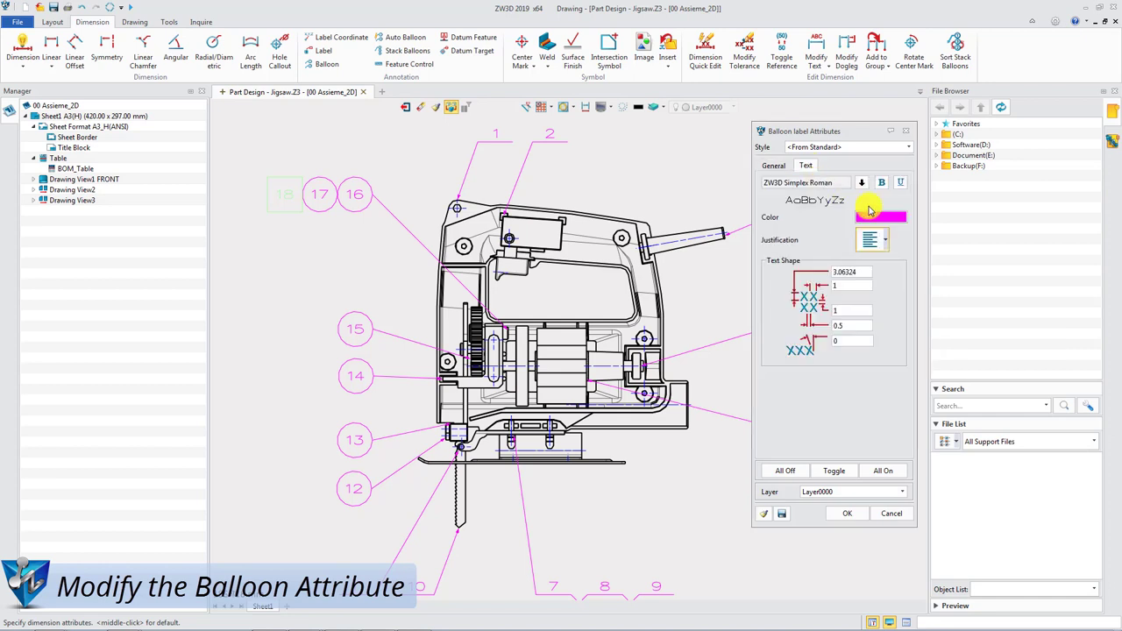
click(881, 216)
click(903, 235)
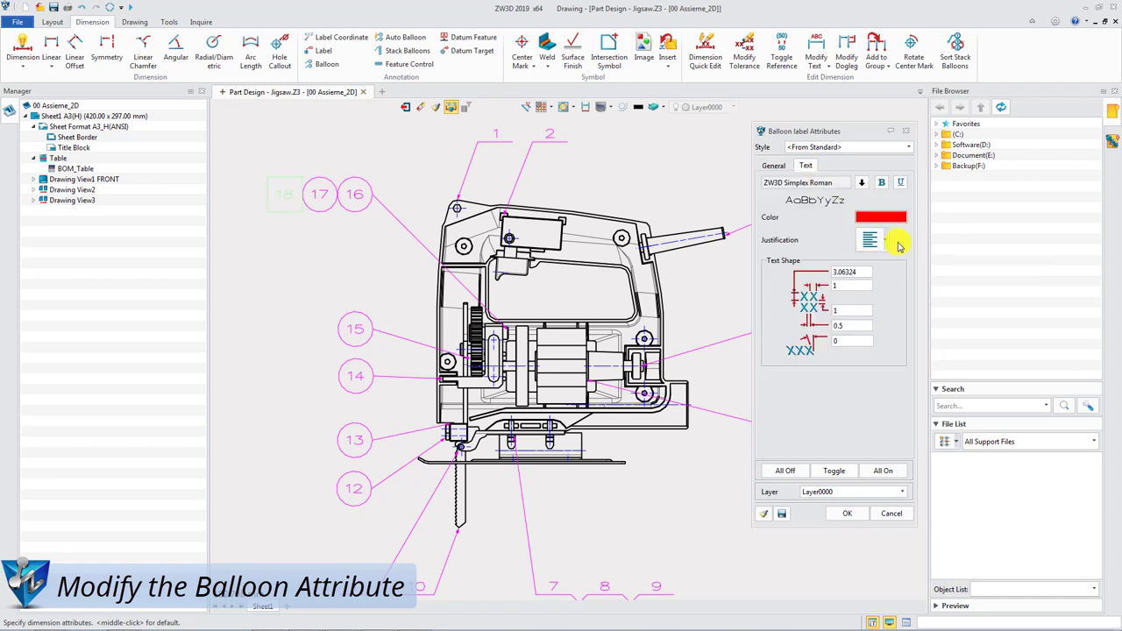
click(847, 512)
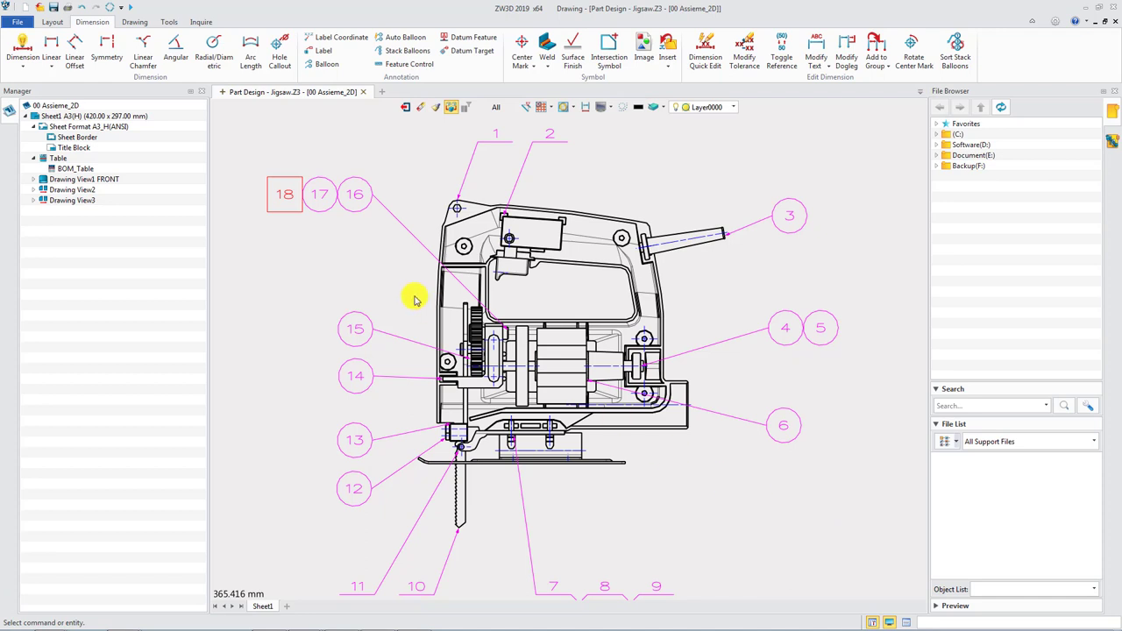
Step: Set balloon 17's attributes to Hexagon type with brown outline and brown number text
right_click(320, 194)
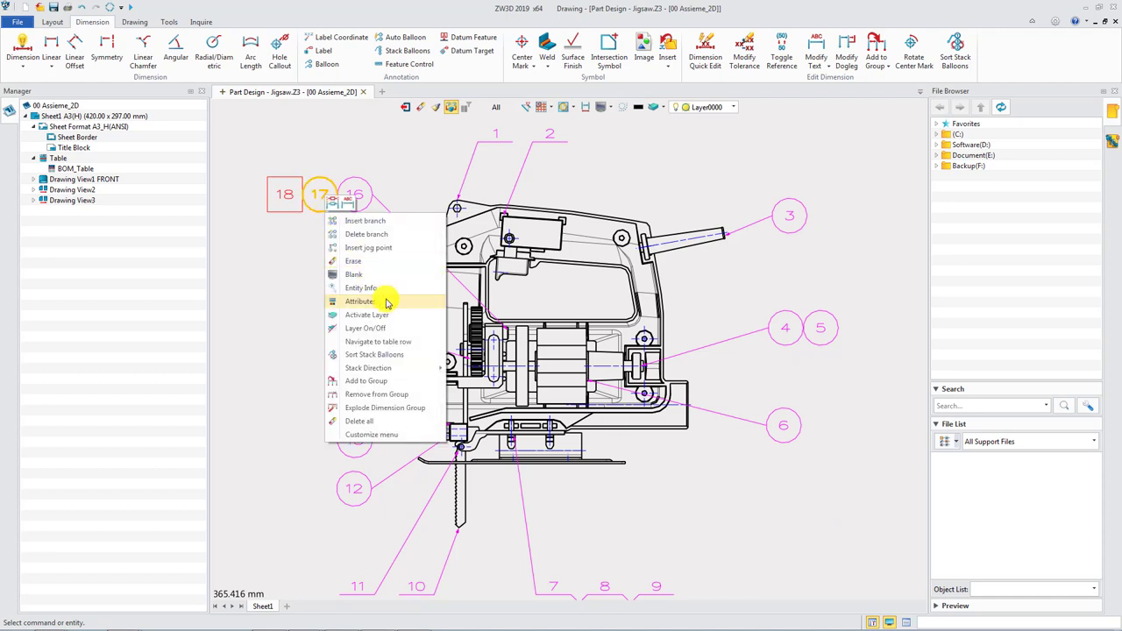
click(360, 301)
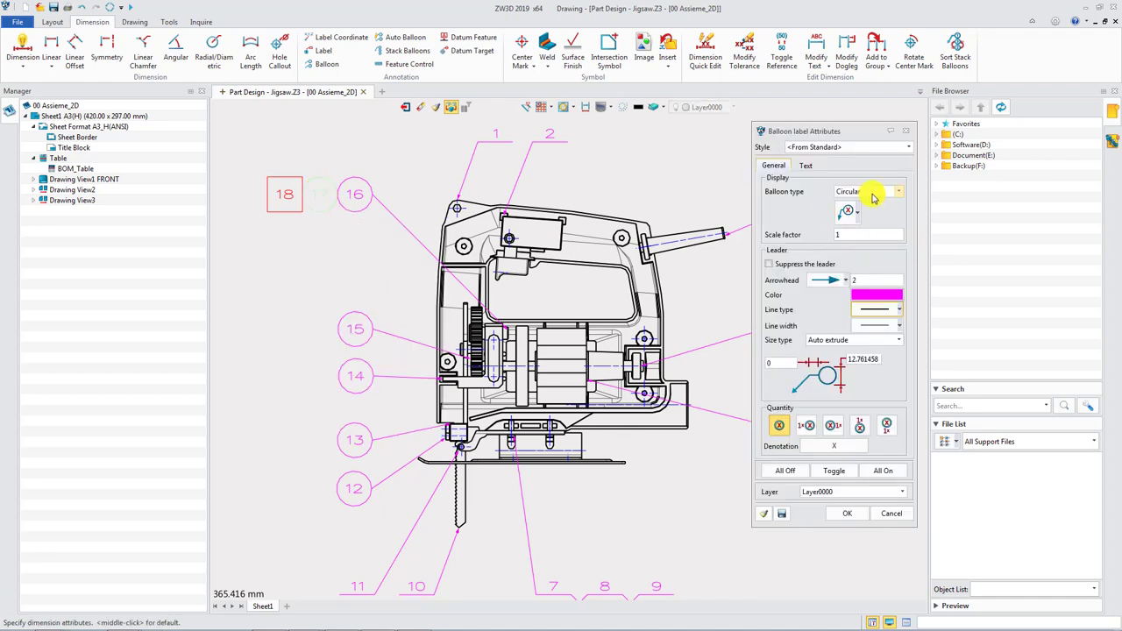
click(874, 192)
click(868, 238)
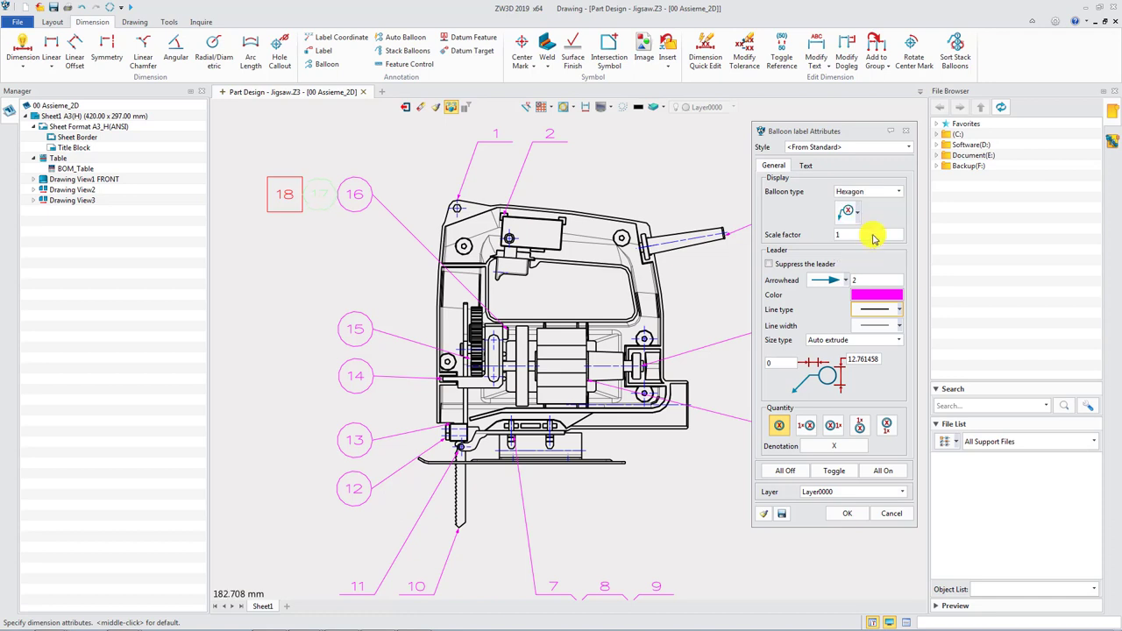
click(876, 295)
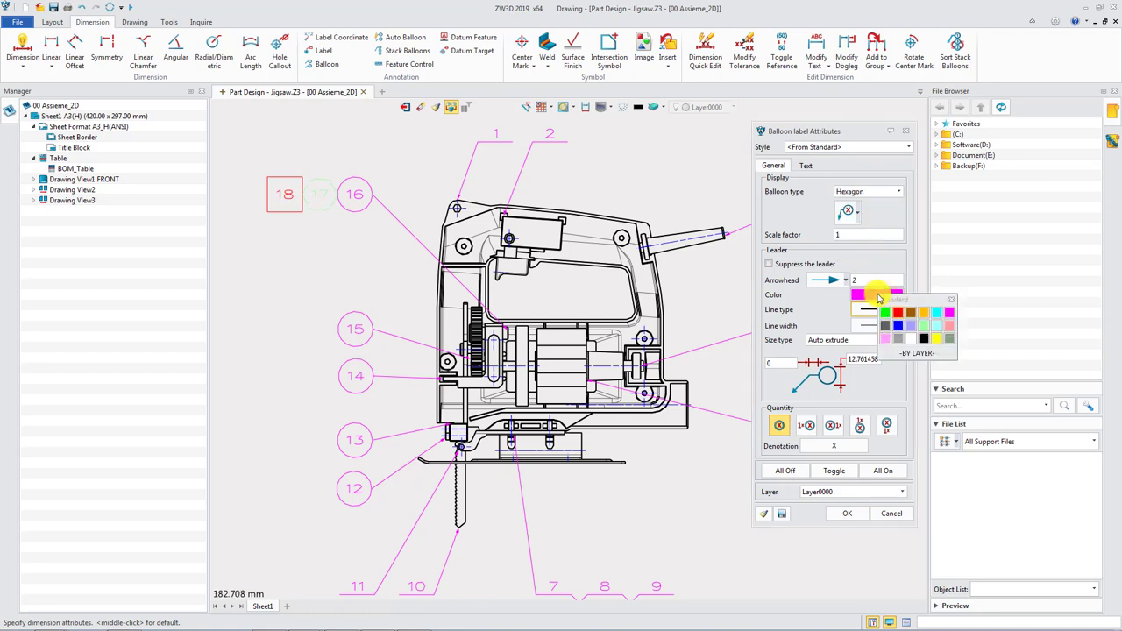
click(905, 312)
click(807, 166)
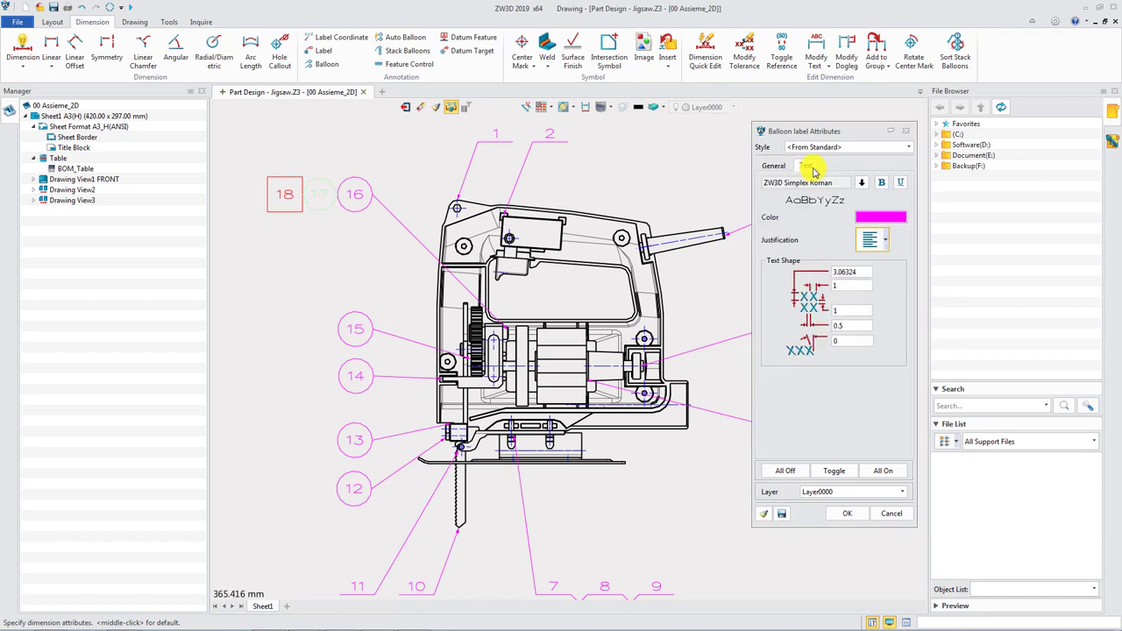
click(862, 218)
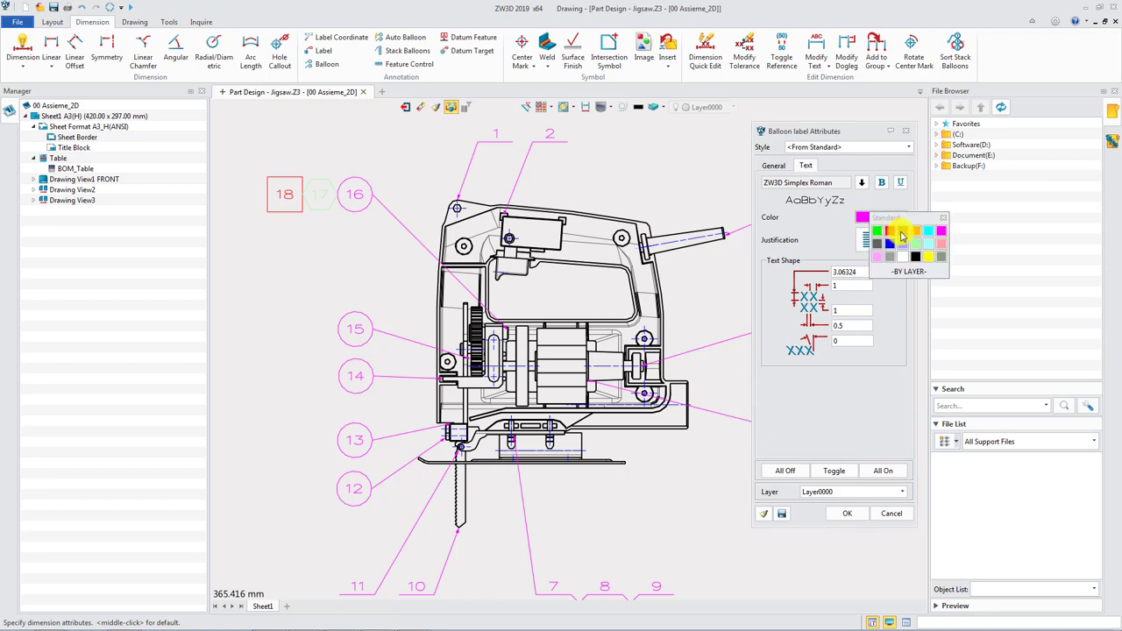
click(901, 235)
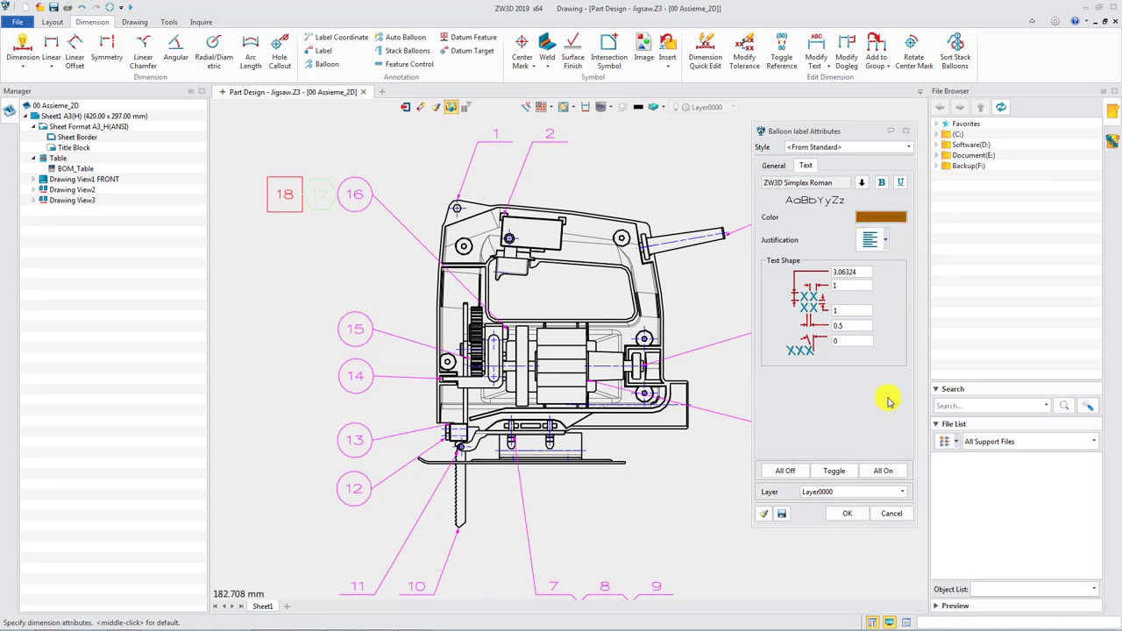
click(847, 513)
scroll(848, 475, down, 1)
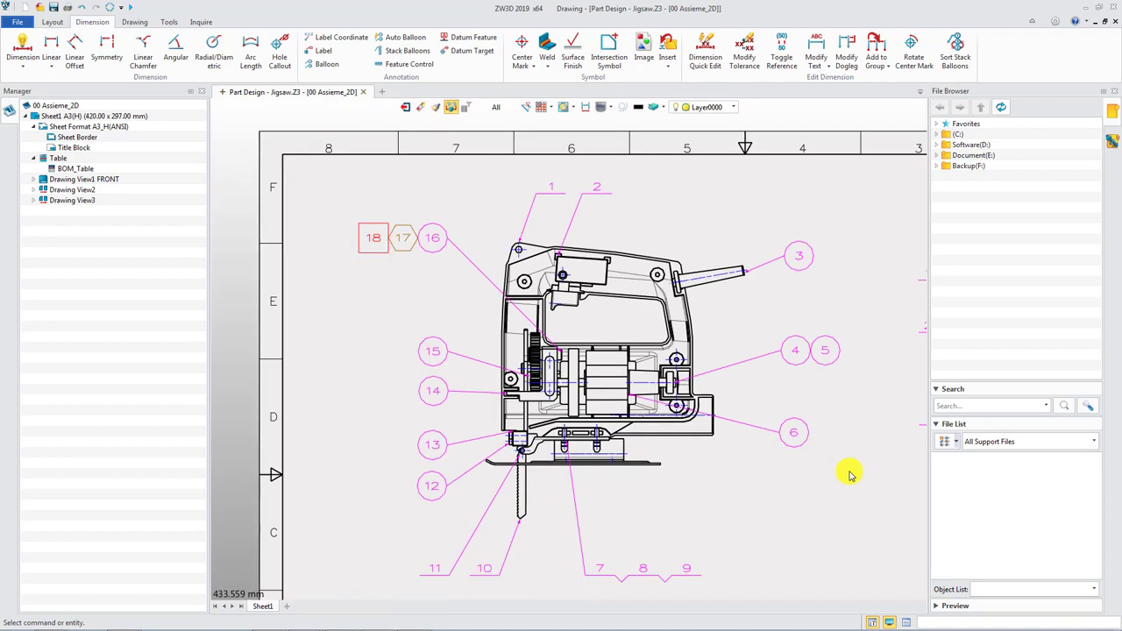